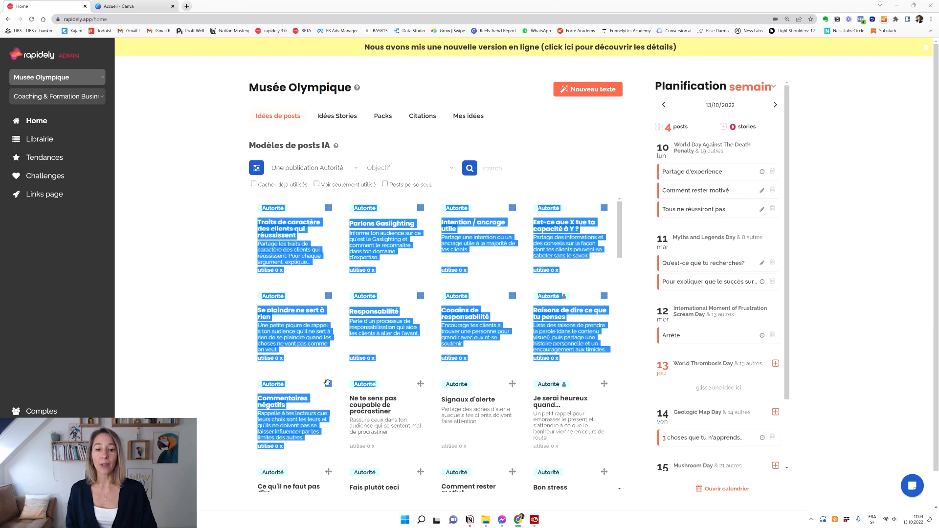
Open the "Traits de caractère des clients qui réussissent" template and set the clients' desired result to "avoir plus d'engagement sur mes publications Instagram".
click(176, 298)
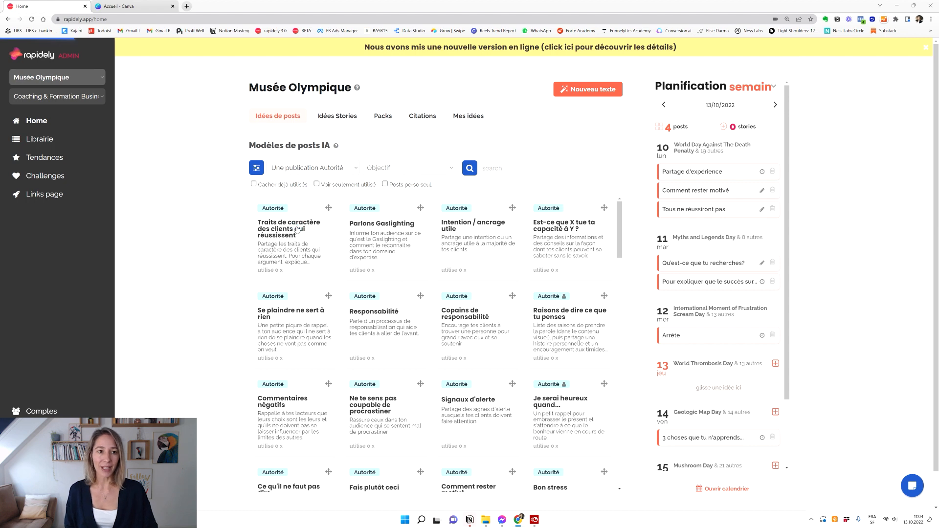
click(296, 231)
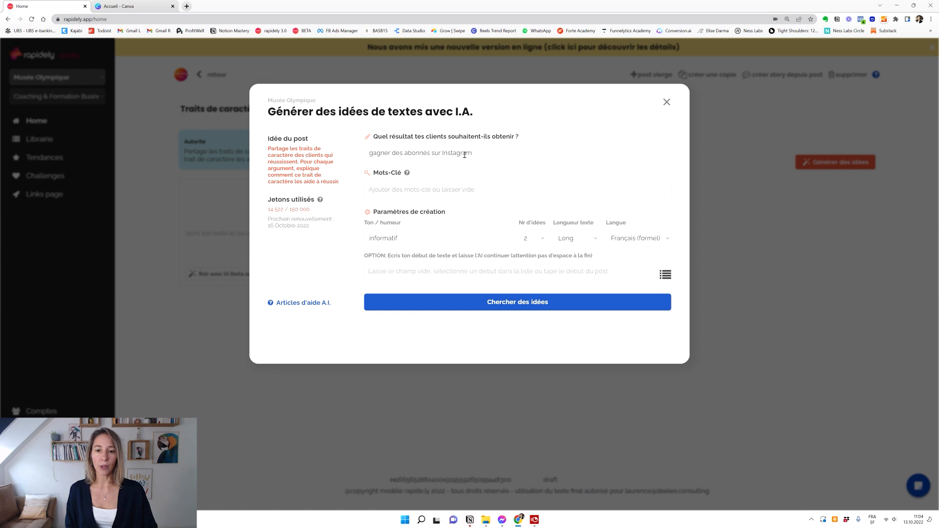
drag(483, 154, 357, 160)
text(ava)
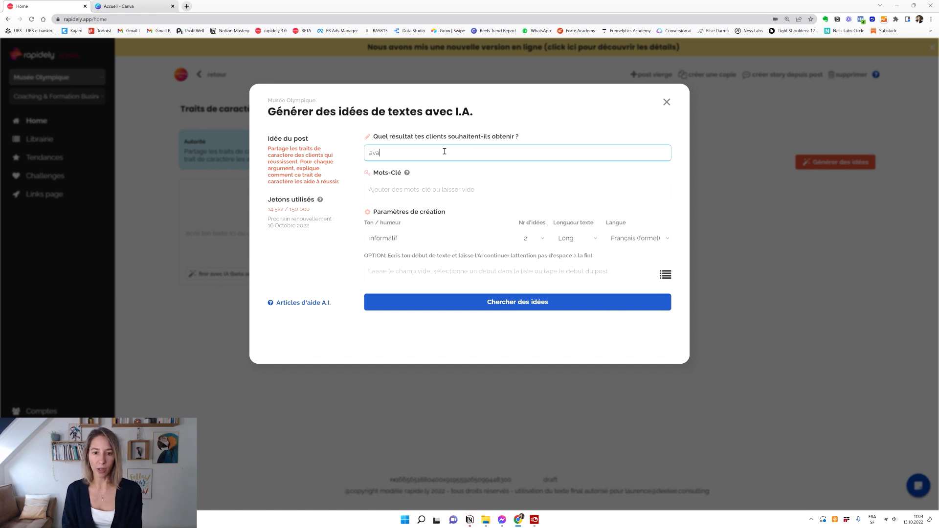
text(oir plus doe)
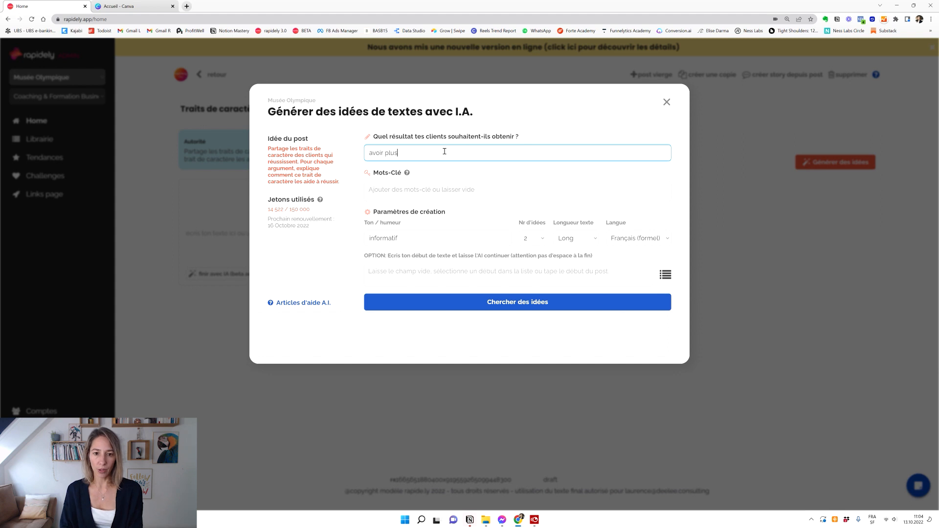
key(BackSpace)
key(BackSpace)
key(BackSpace)
text('engagement sur mes publications Instagram)
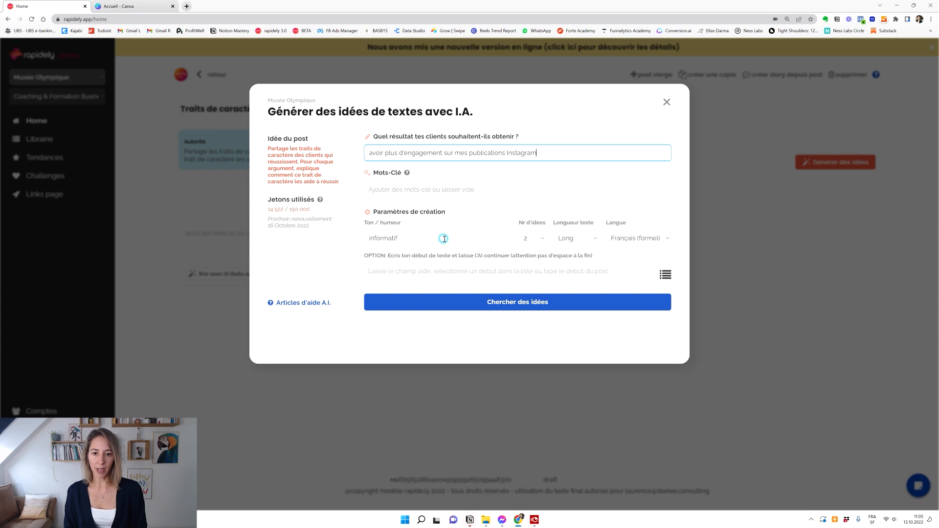
Generate the AI text ideas with the "informatif" tone and insert the first French text into the post.
click(445, 241)
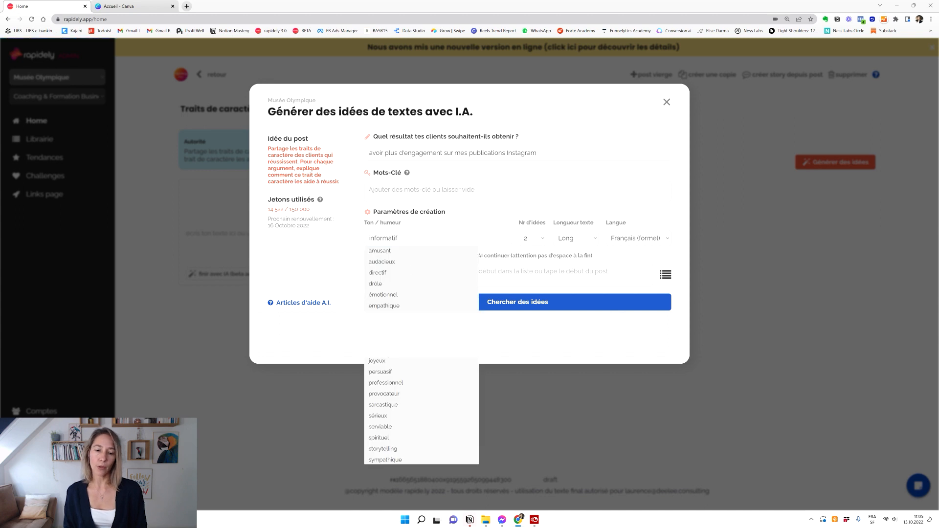
key(Escape)
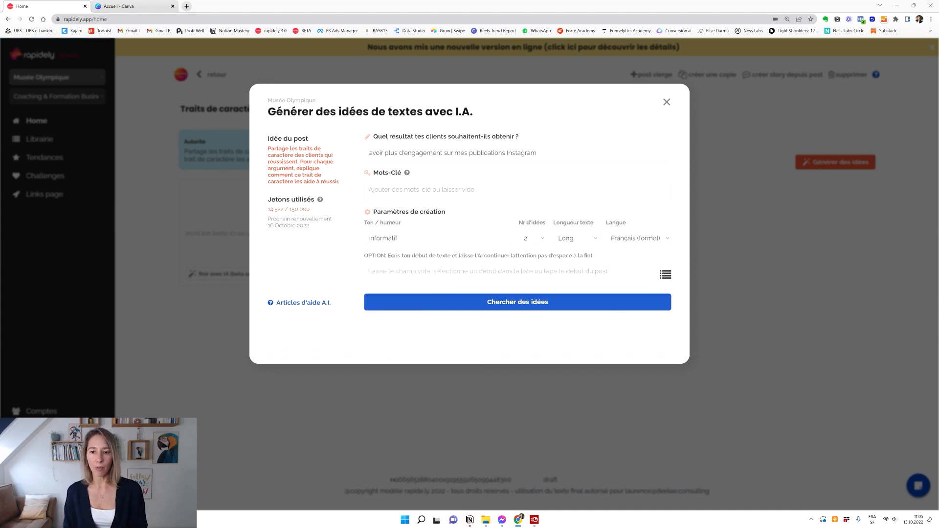
click(516, 303)
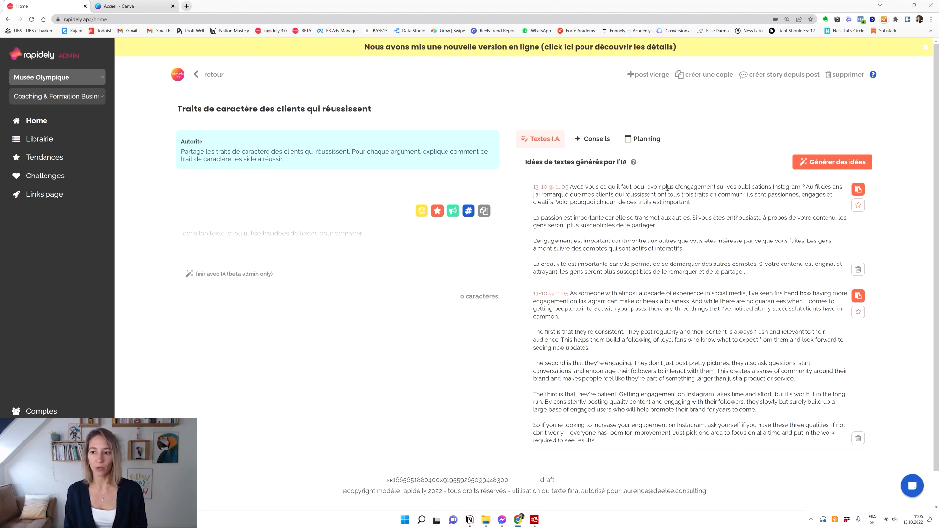
click(858, 189)
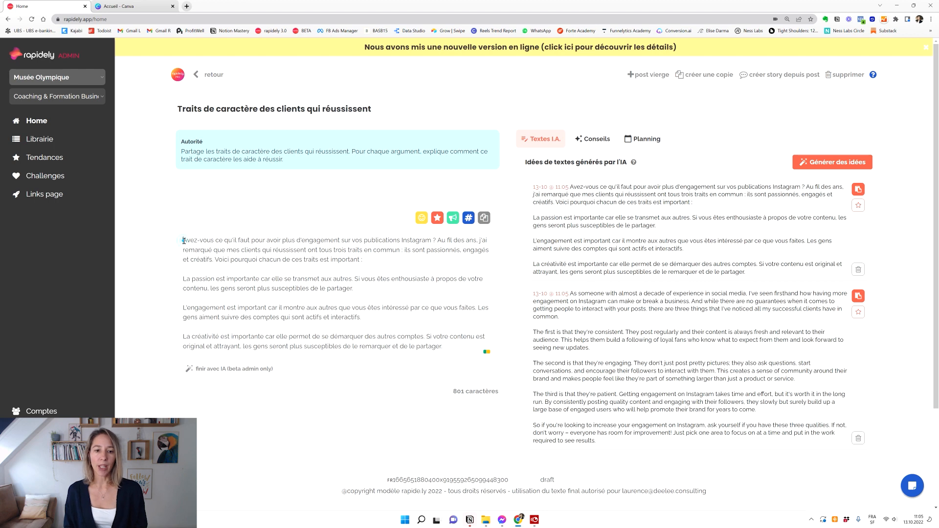
Examine the inserted post's introduction and its paragraphs on passion, engagement and creativity.
drag(183, 240, 366, 259)
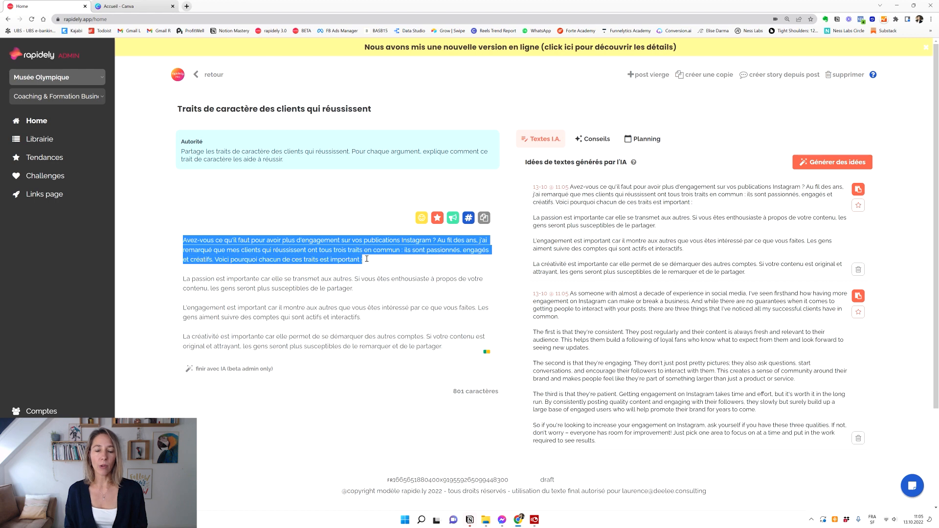
click(369, 259)
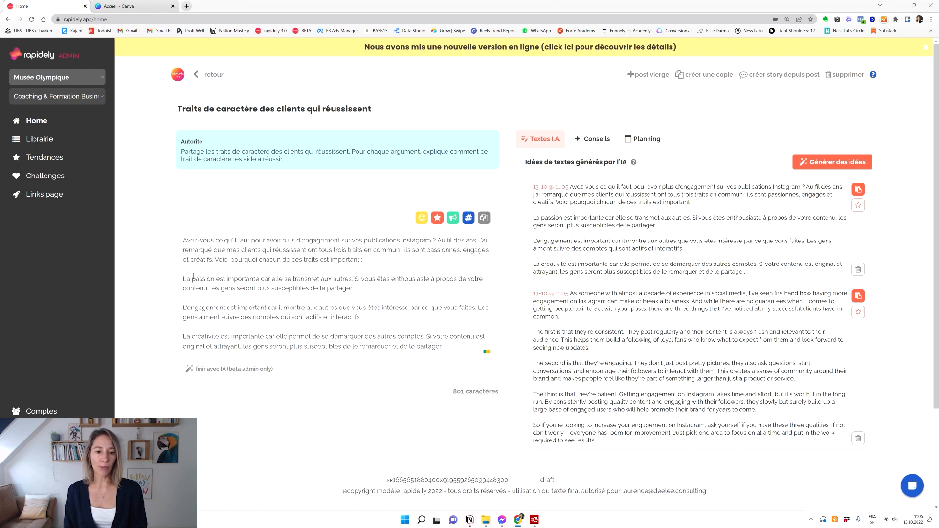
drag(185, 279, 216, 279)
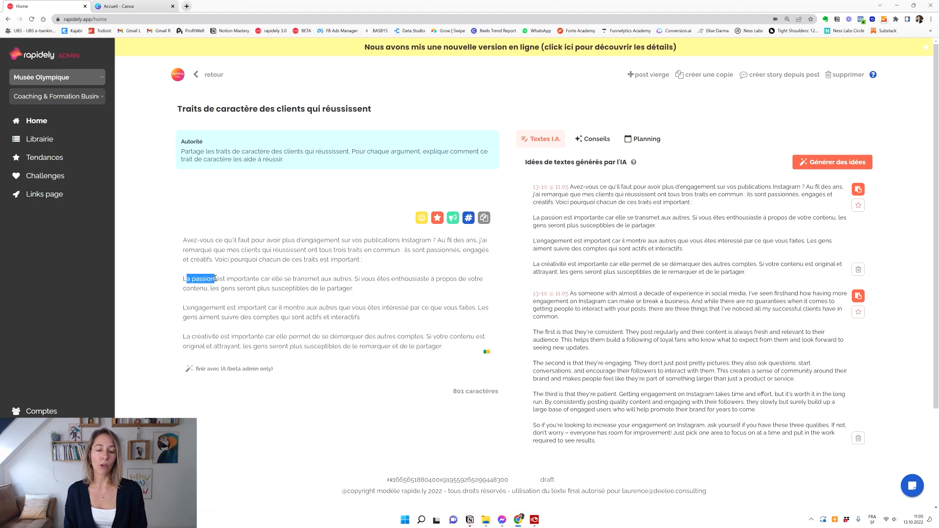
drag(191, 308, 233, 309)
drag(201, 337, 287, 337)
scroll(411, 337, down, 3)
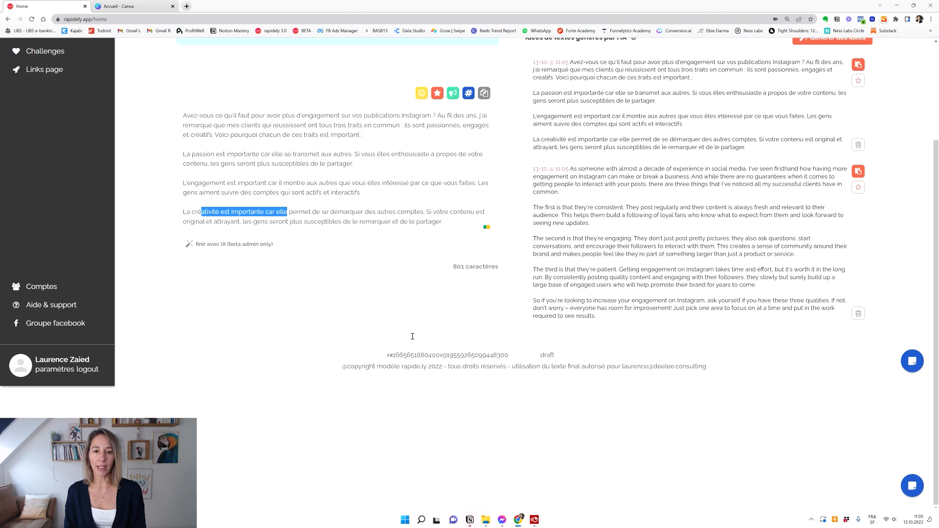
scroll(355, 302, up, 2)
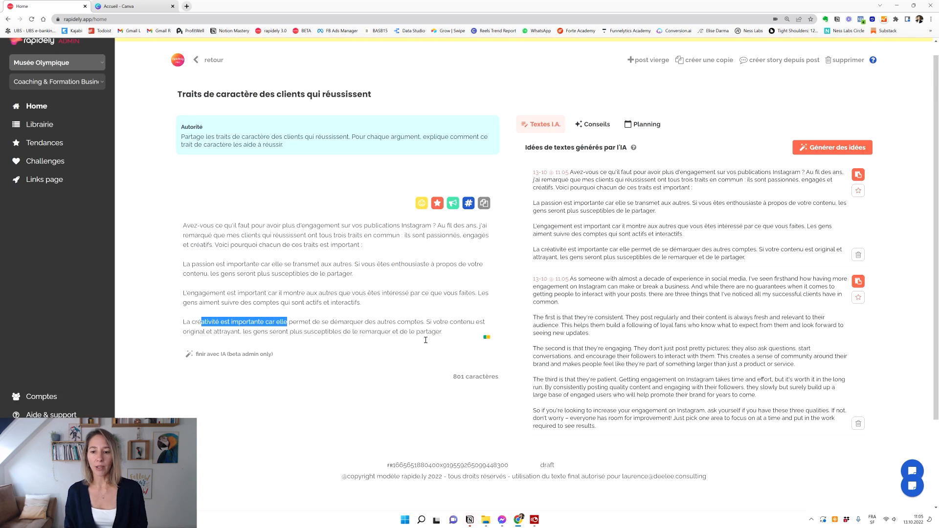
click(385, 299)
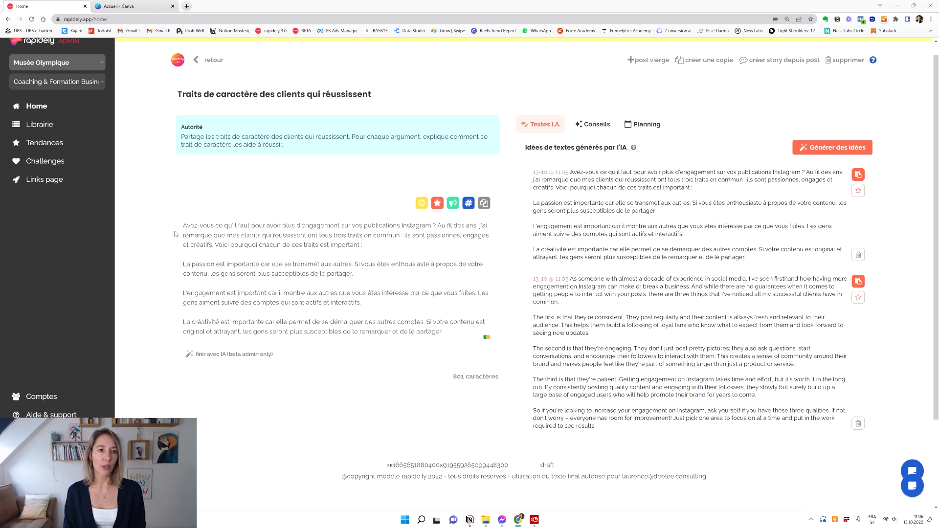
Switch to Canva, create a blank portrait Instagram post and search the templates for "carousel".
click(125, 6)
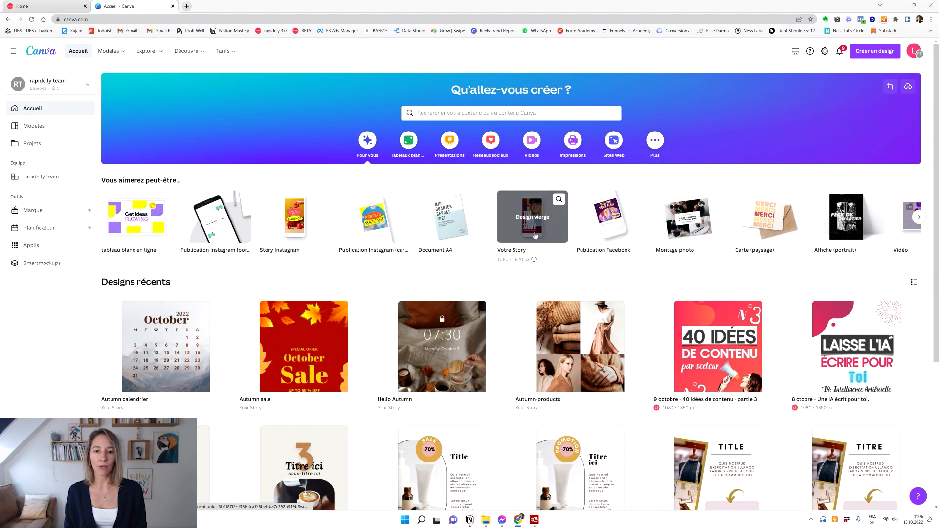
click(229, 217)
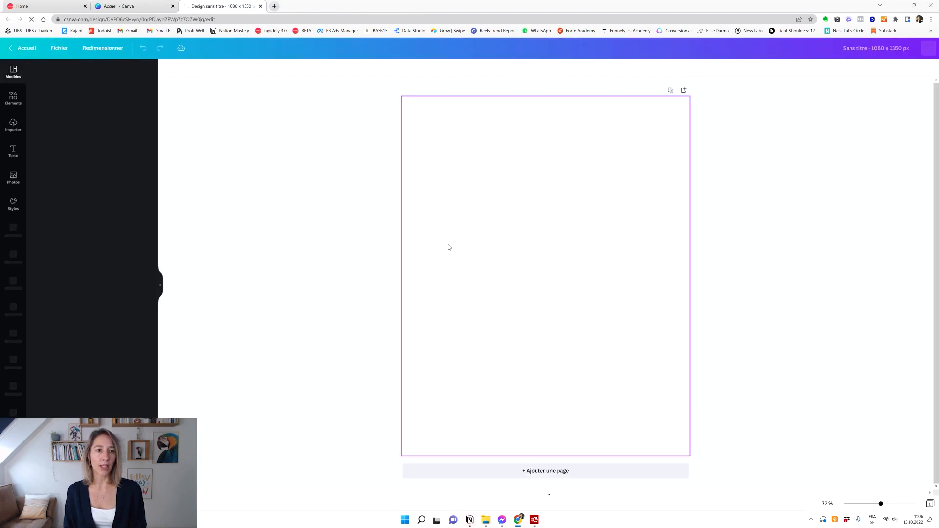
click(69, 72)
click(62, 105)
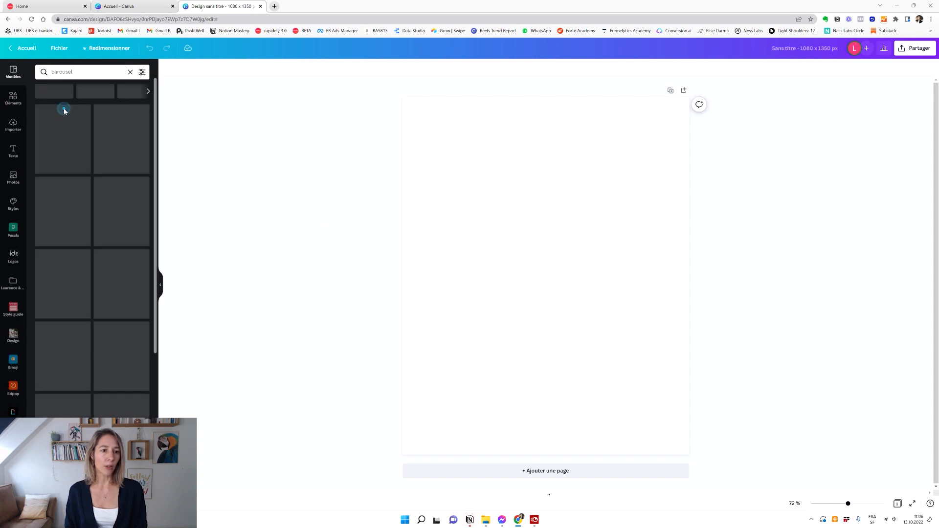
Apply the cover page of the "Purple Gradient Calming Minimal How To Relax Instagram Carousel" template to the blank page.
scroll(67, 205, down, 5)
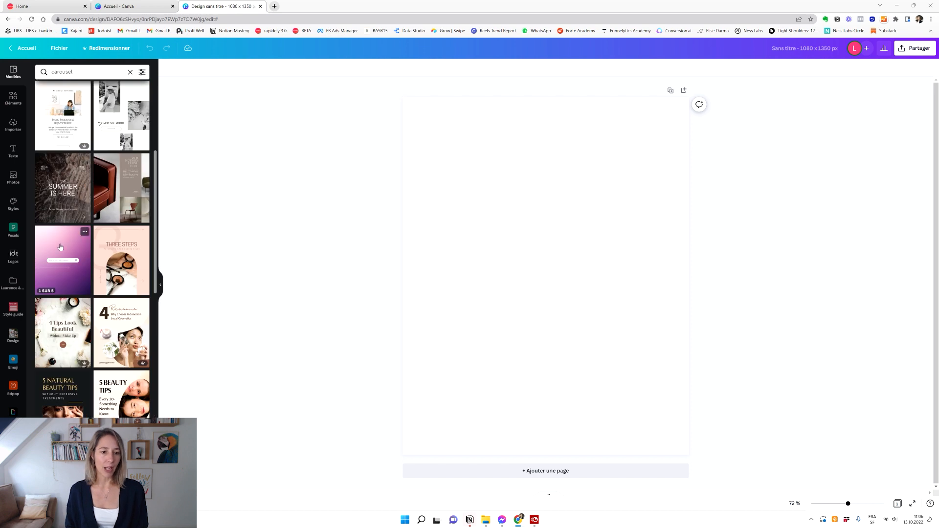
click(60, 247)
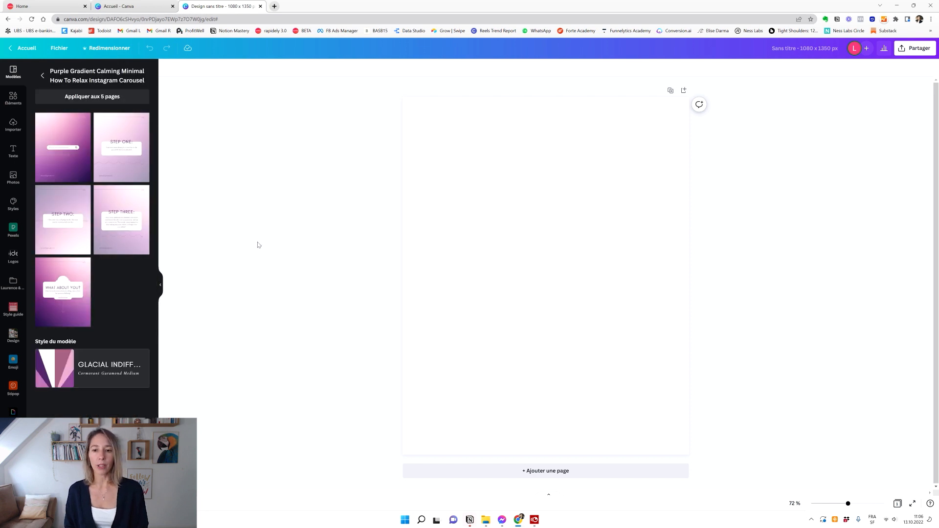
click(55, 137)
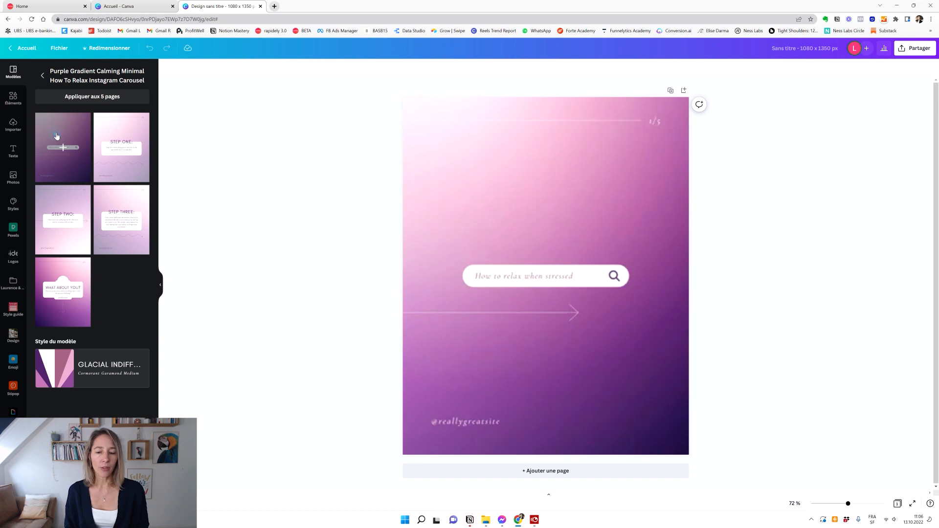
Replace the text in the cover's search bar graphic with "Ce qu'il faut pour réussir ?".
click(564, 279)
click(563, 279)
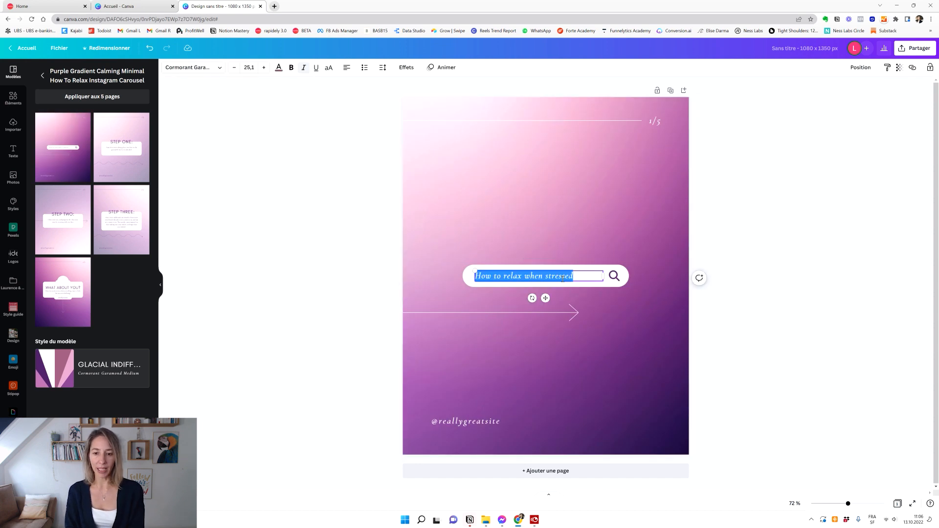
text(Ce qu)
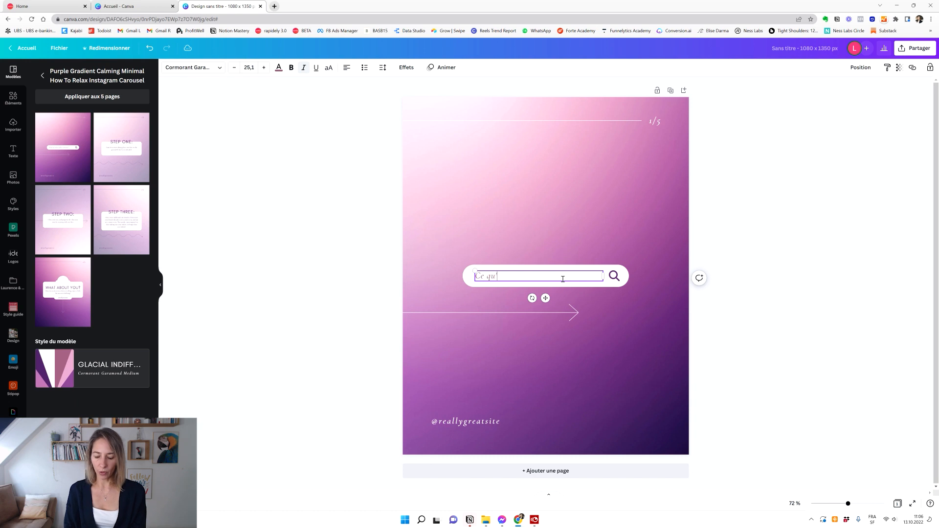
text('il faut pour réussi)
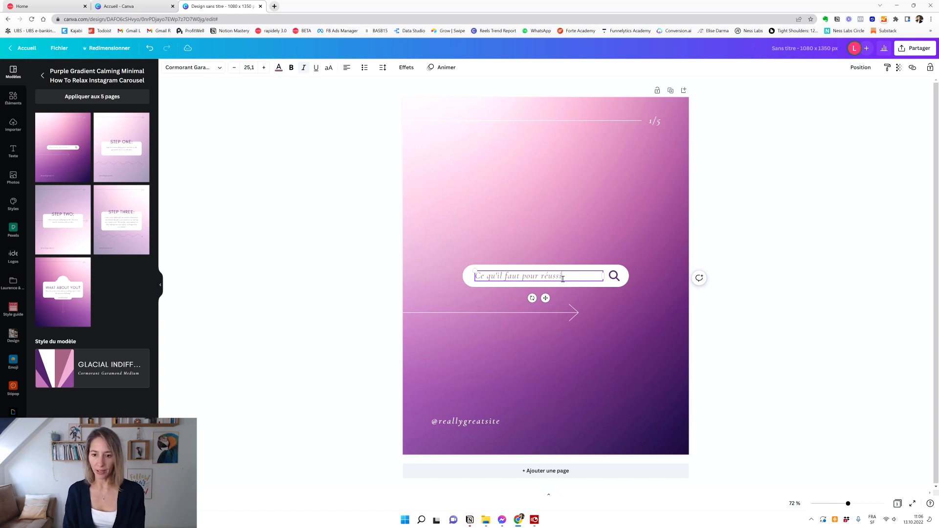
text(r ?)
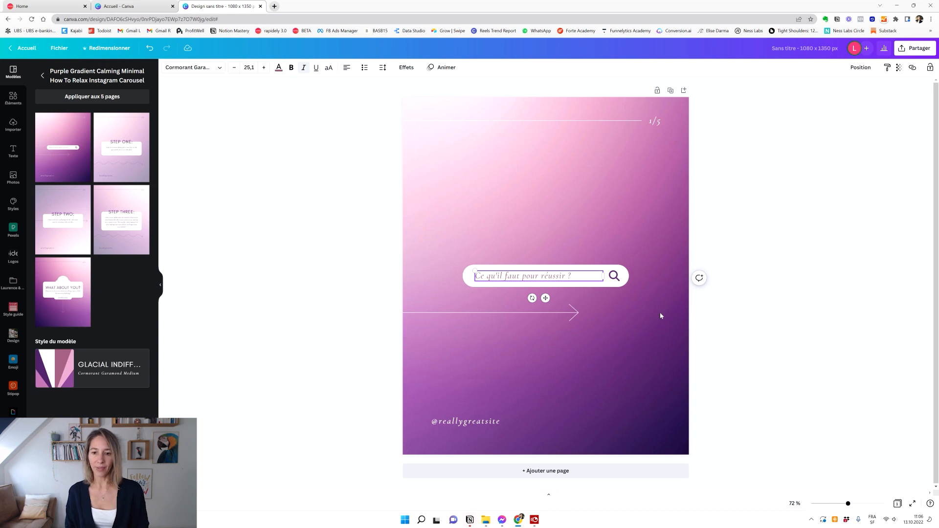
click(661, 314)
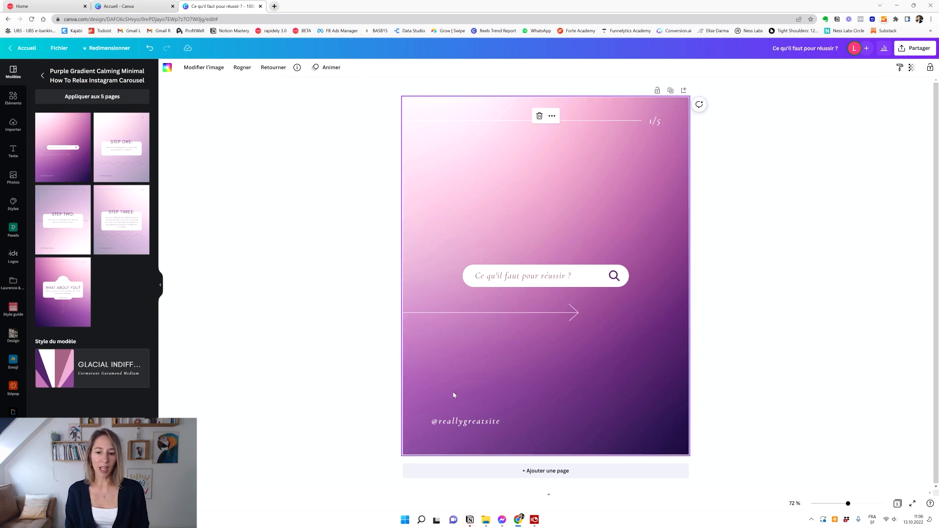
Add a second page with the template's "Step One" layout and change its heading to "AVANT".
click(506, 471)
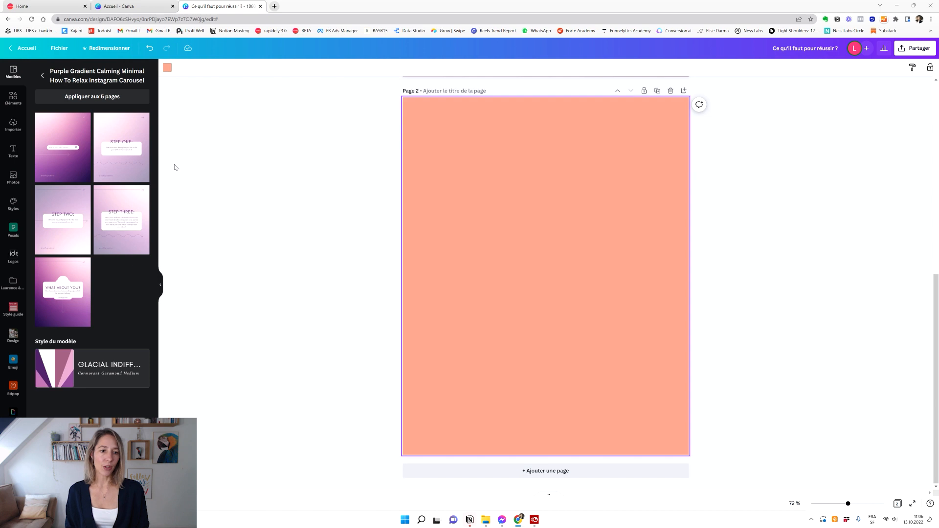
click(122, 140)
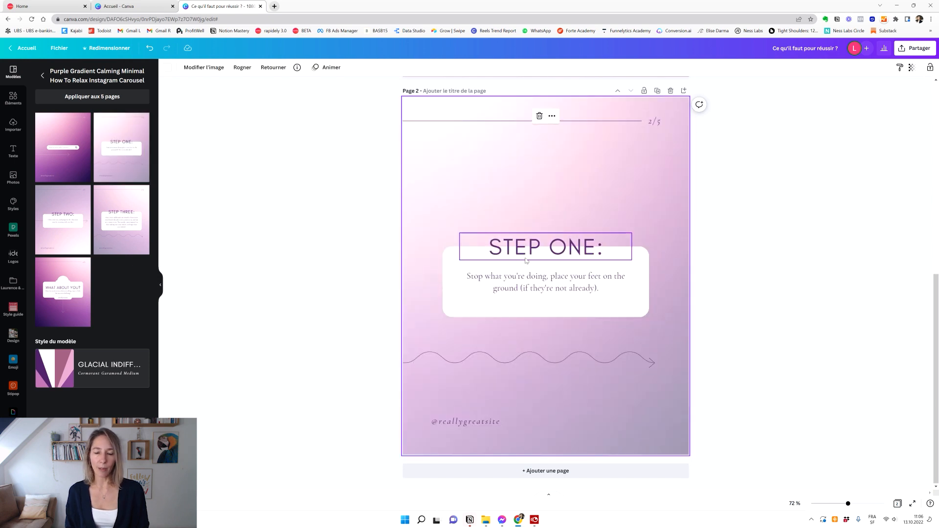
click(495, 248)
click(495, 247)
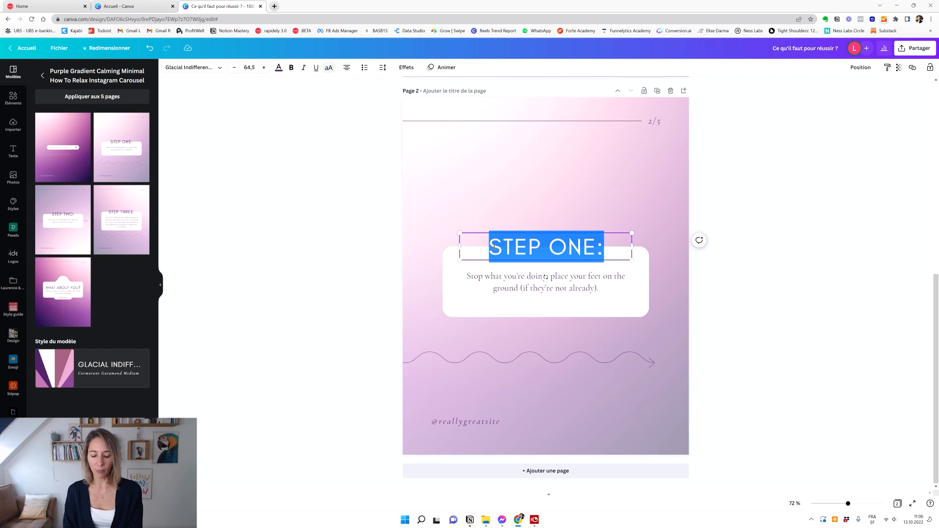
text(AVANT)
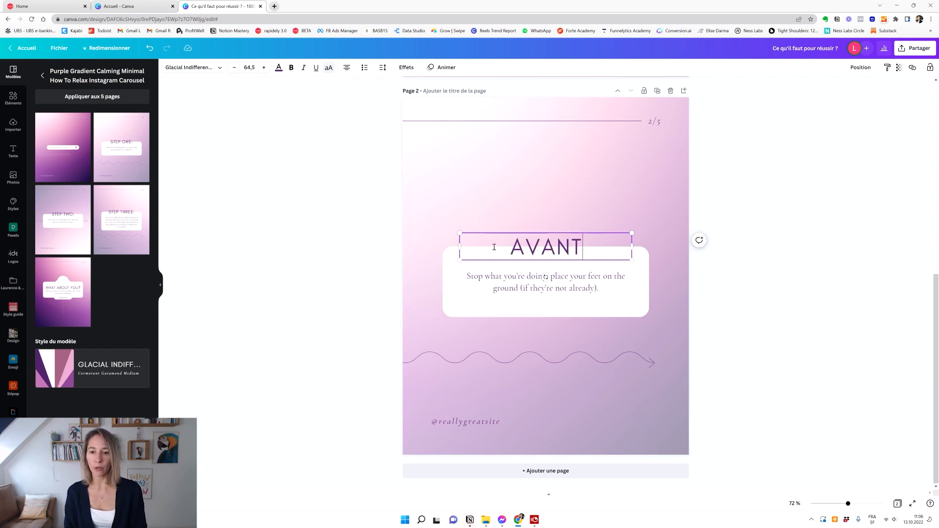
Copy the introduction paragraph from the rapidely post and paste it over the body text on page 2 of the Canva carousel.
click(26, 7)
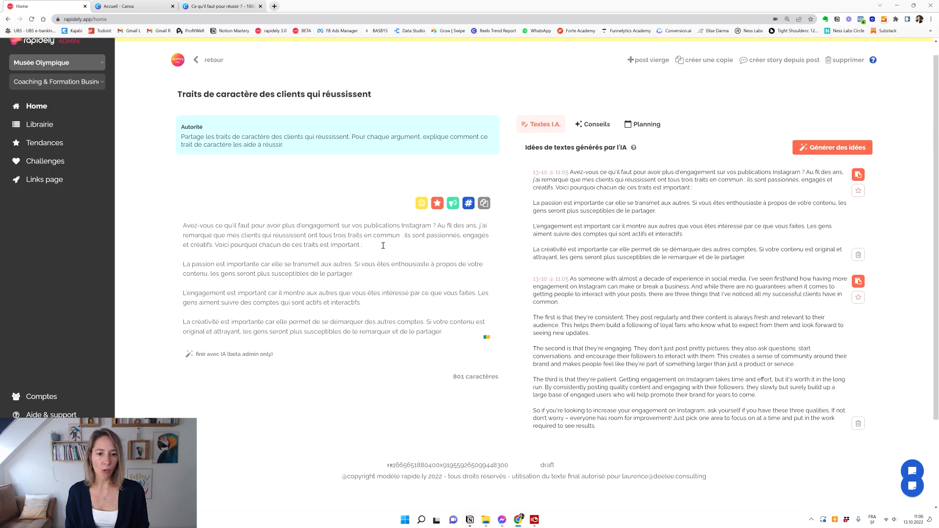
drag(383, 246, 183, 226)
key(ctrl+c)
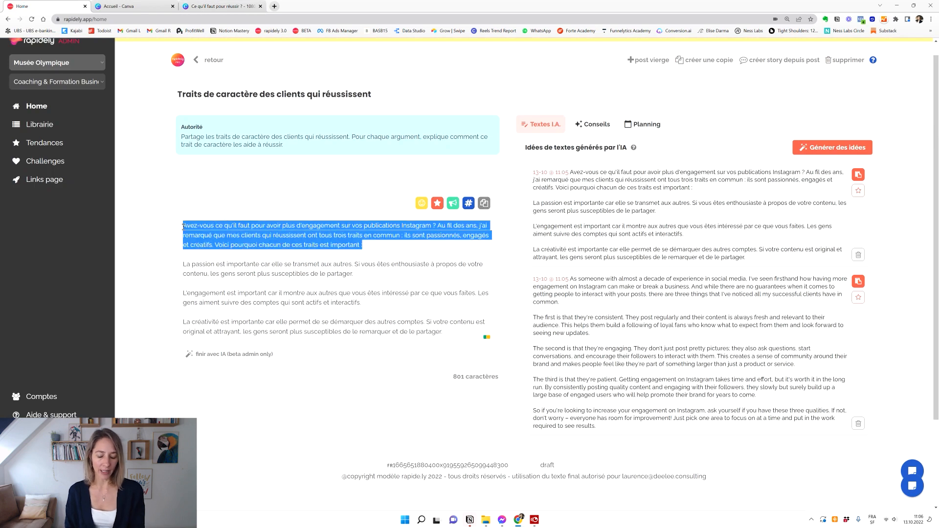
click(221, 6)
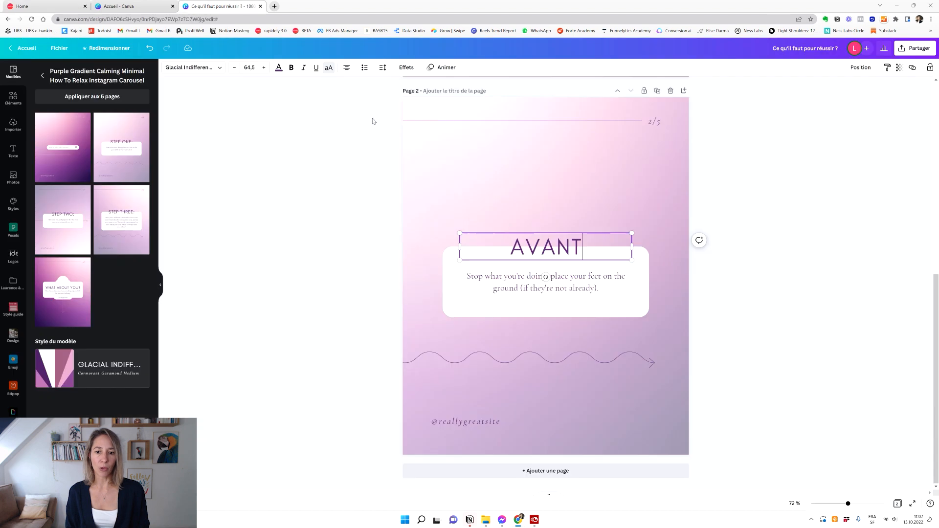
double_click(527, 289)
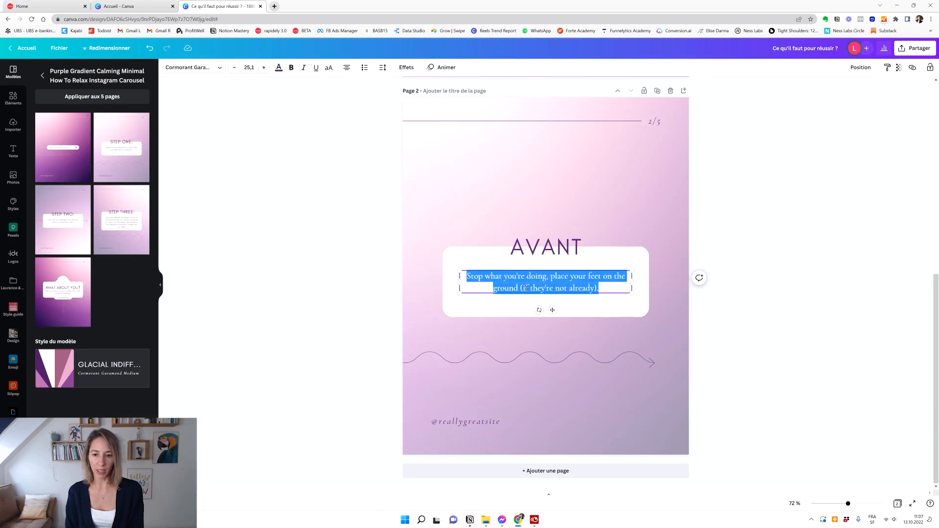
key(ctrl+v)
click(451, 264)
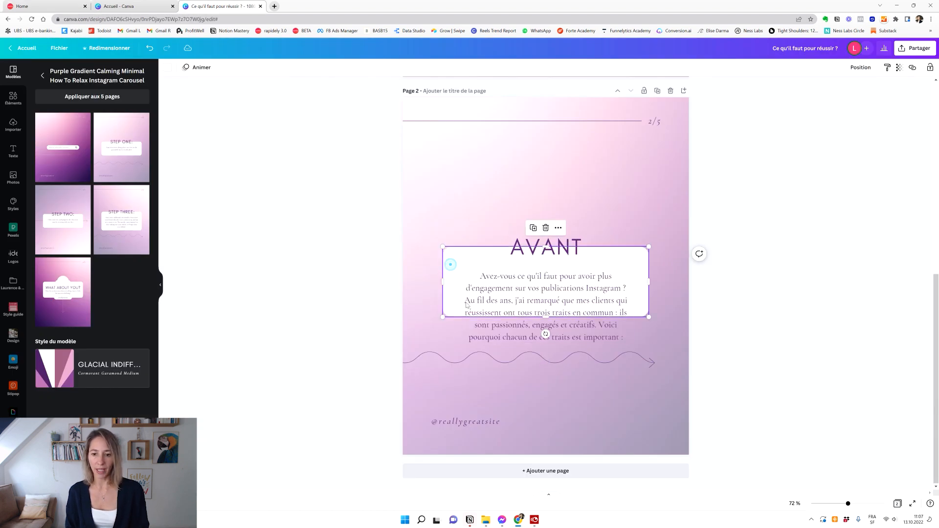
Extend the white box on page 2 downward so it contains the whole paragraph, and shift the wavy arrow lower.
drag(546, 317, 548, 373)
click(426, 364)
drag(426, 366, 421, 382)
Move the heading, paragraph, white box and wavy arrow on page 2 up together as one selection.
mouse_move(347, 200)
mouse_down()
mouse_move(650, 362)
mouse_move(656, 390)
mouse_up()
mouse_move(533, 300)
mouse_down()
mouse_move(539, 276)
mouse_move(523, 268)
mouse_move(540, 300)
mouse_up()
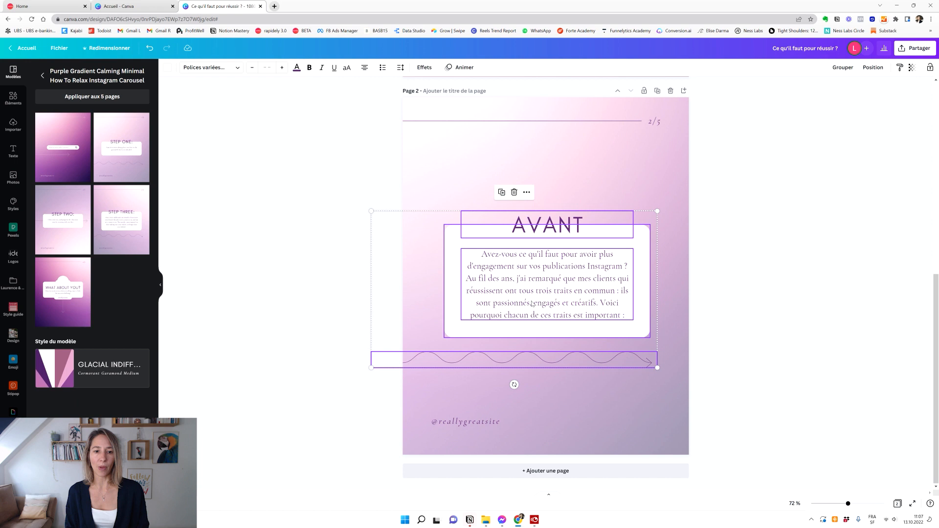
click(306, 254)
Add a third page with the template's "Step One" layout and copy the passion paragraph from the rapidely post.
click(555, 471)
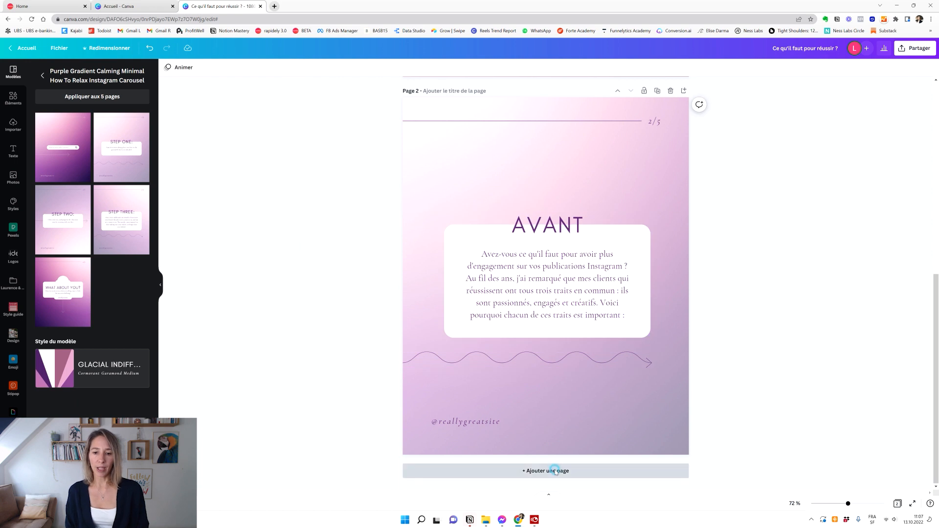
click(116, 133)
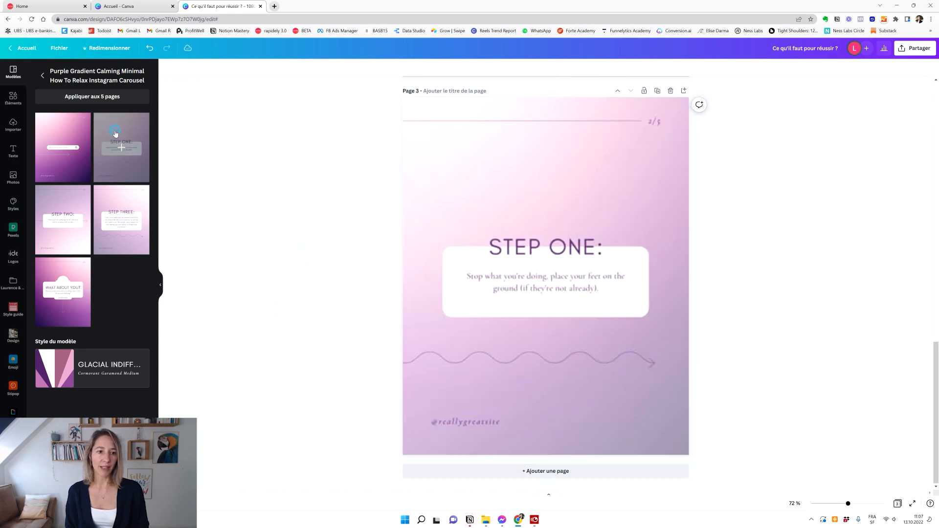
click(42, 6)
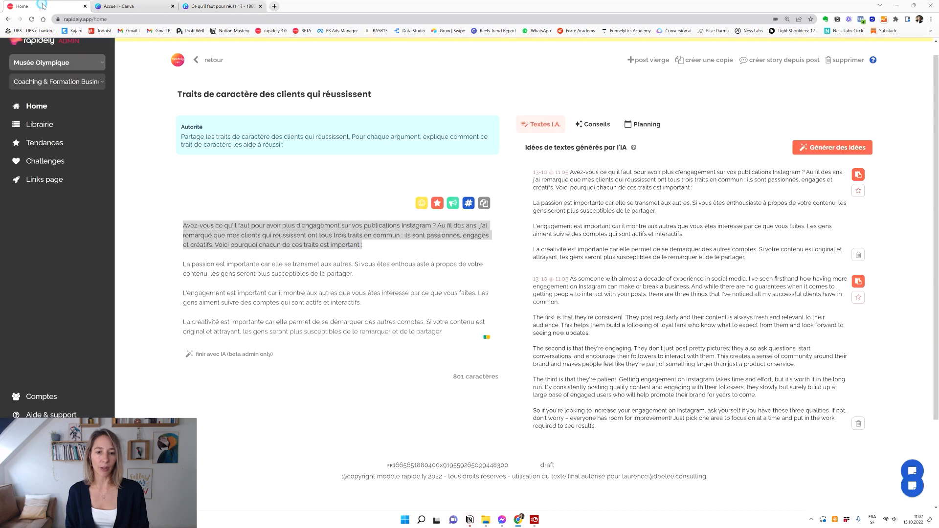
drag(367, 275, 183, 267)
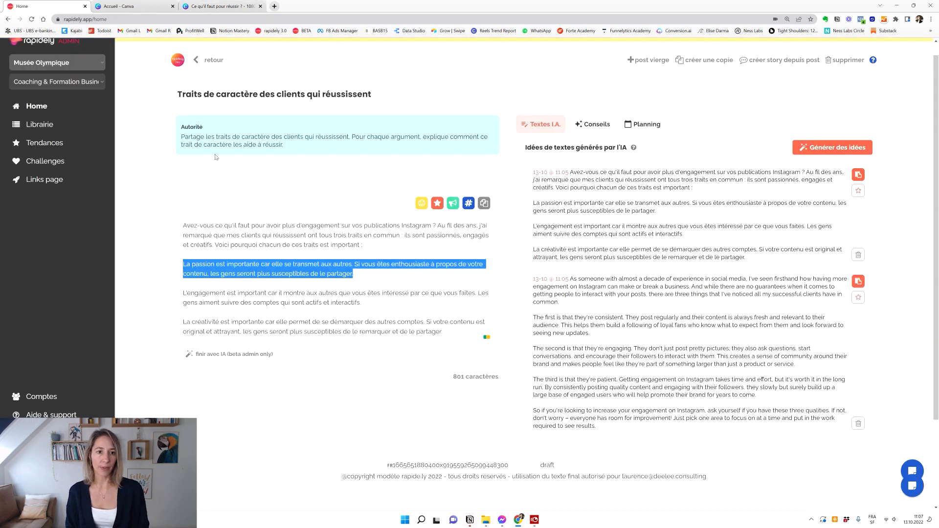
Switch back to the Canva carousel and change the heading on page 3 to "#1 PASSION".
click(220, 6)
double_click(534, 243)
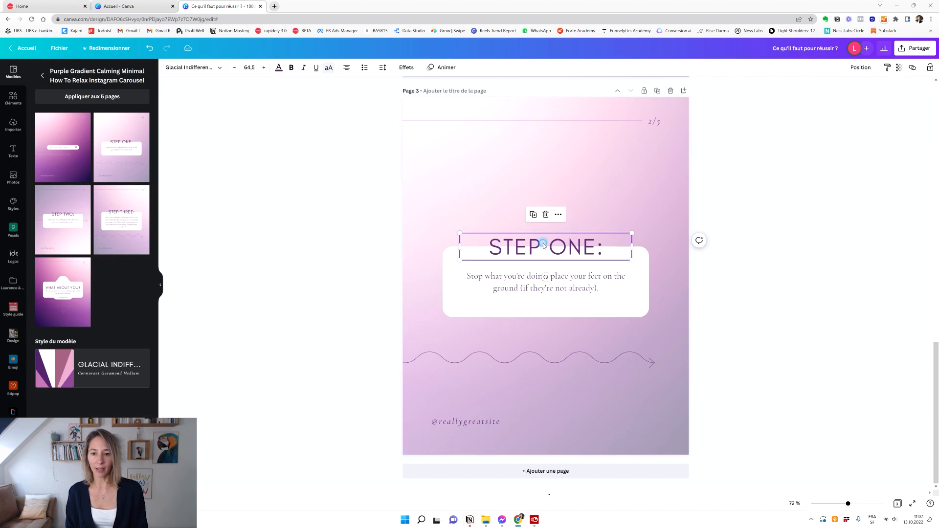
key(BackSpace)
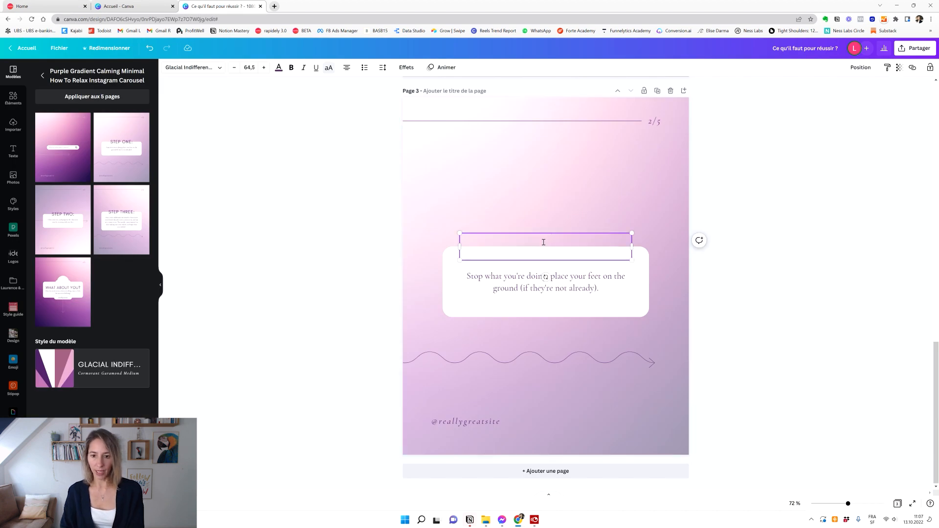
text(#1)
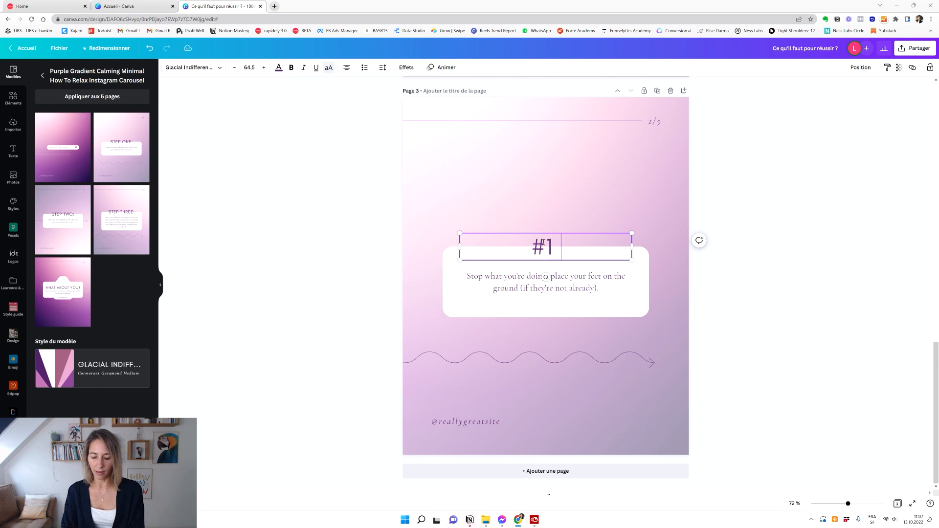
text( PASSION)
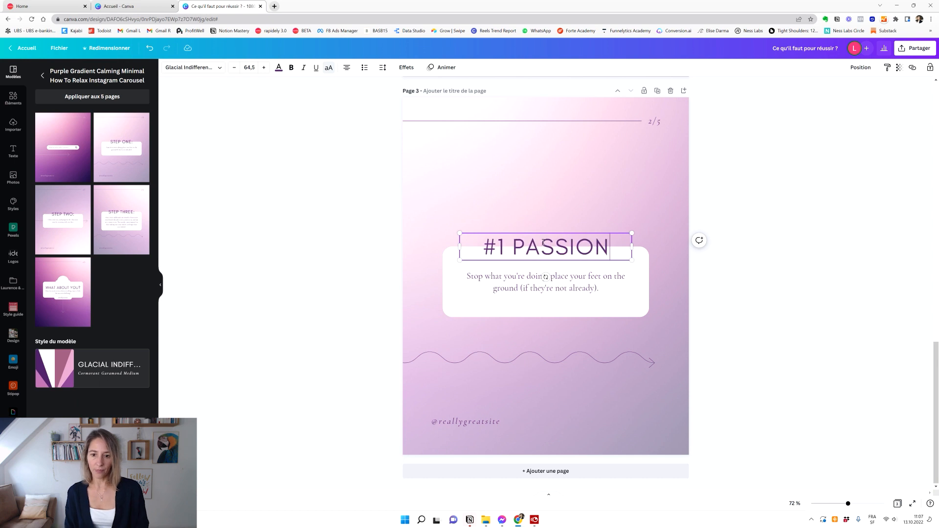
Paste the copied passion paragraph over the body text on page 3 and extend the white box downward around it.
double_click(555, 290)
key(ctrl+v)
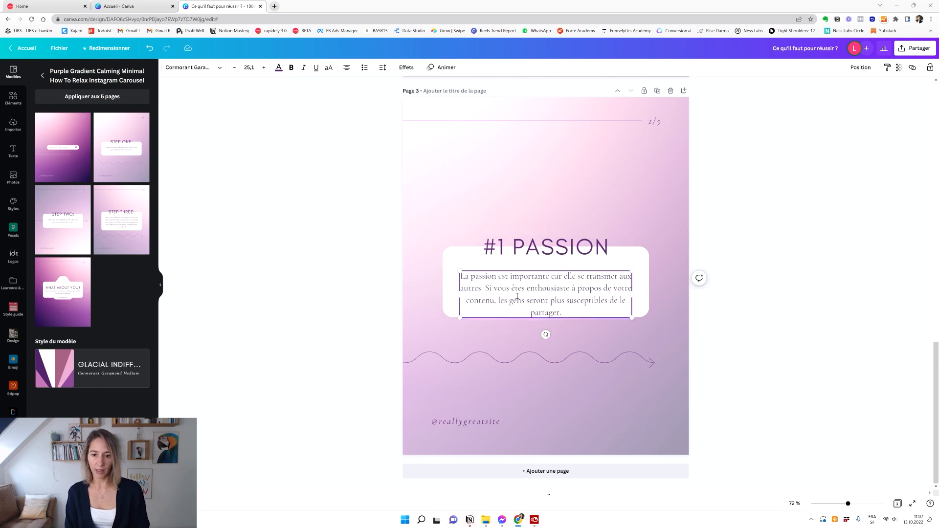
click(449, 276)
drag(547, 329, 546, 333)
click(793, 296)
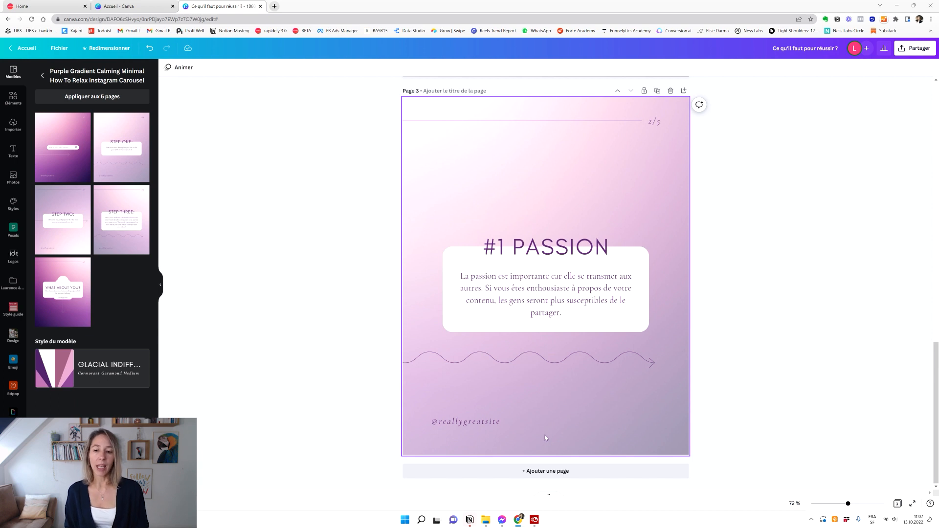
Add a fourth page with the template's "What about you?" layout and change its heading to "QUESTION".
click(538, 472)
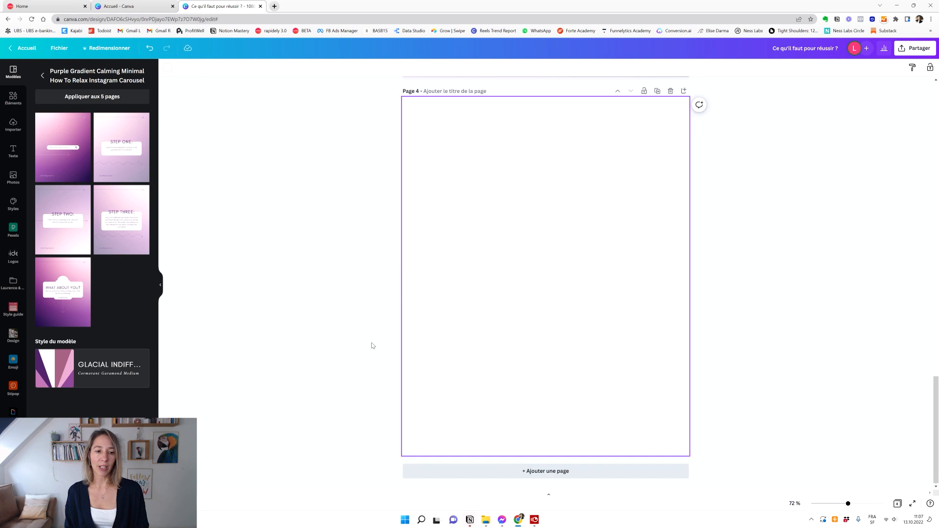
click(58, 296)
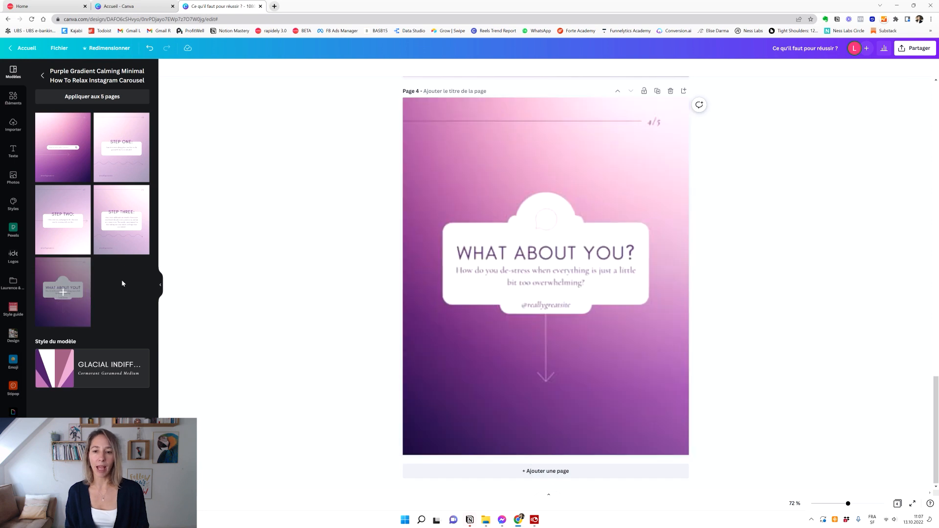
click(489, 252)
click(464, 252)
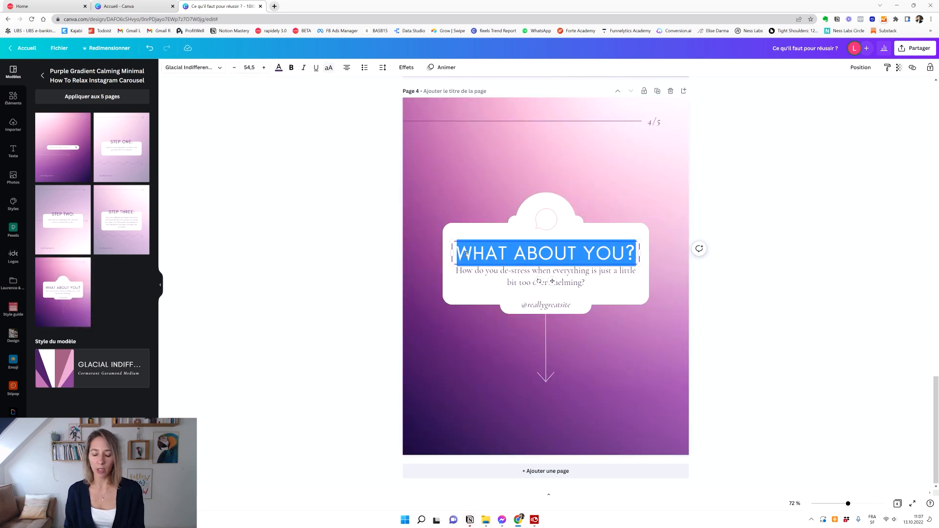
text(QUESTION)
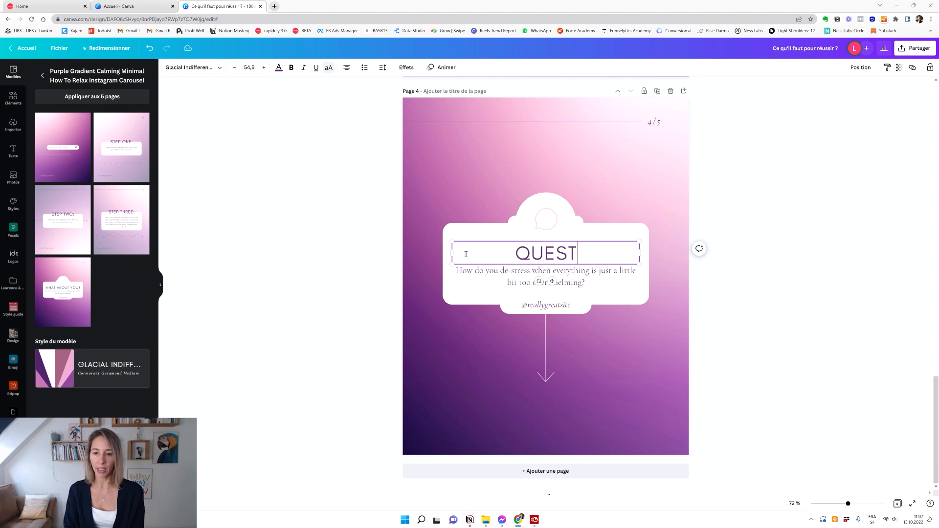
Replace the body text on page 4 with "Avez-vous ces traits de caractère ? Pas sûr.e, je peux vous aider !".
click(481, 279)
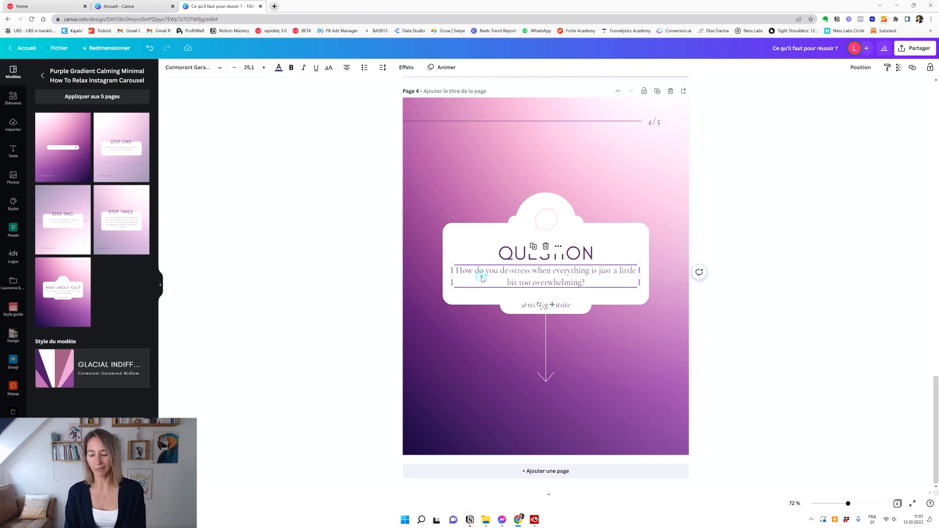
click(482, 279)
text(Avez-vous ces t)
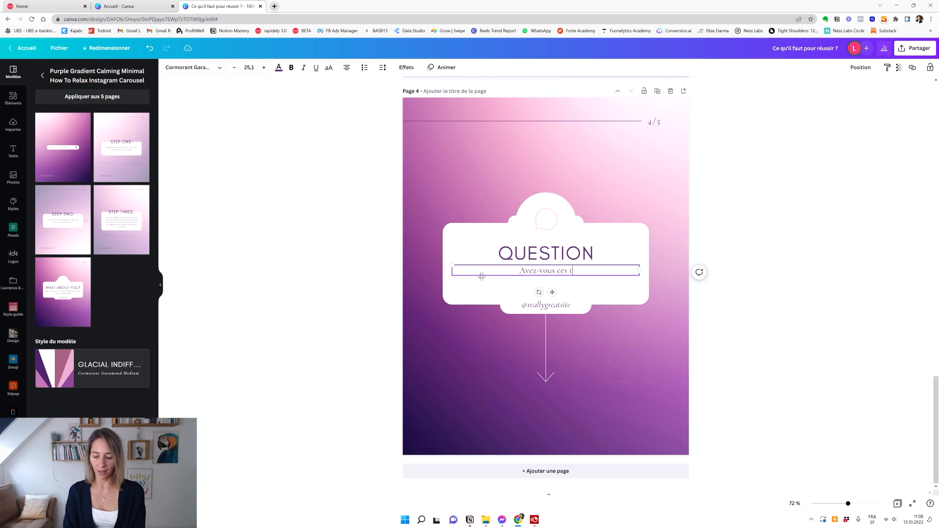
text(raits de c)
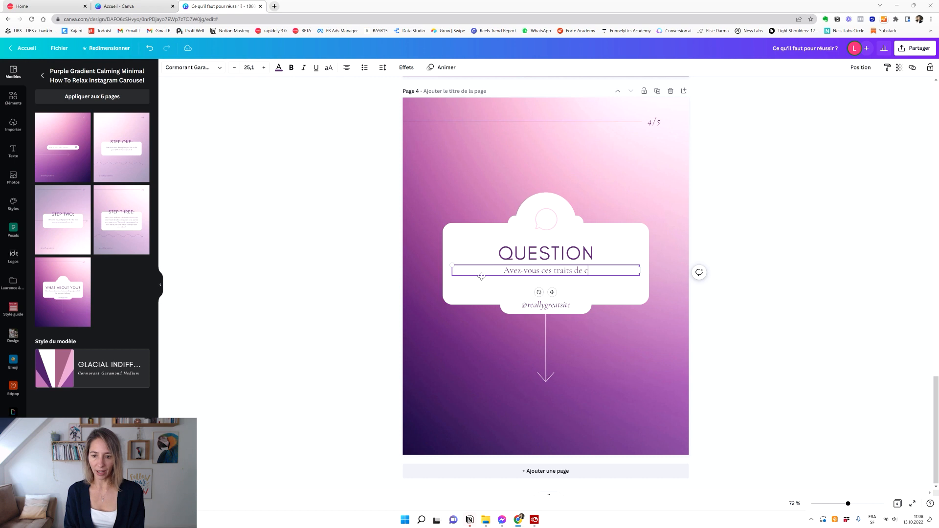
text(aractère )
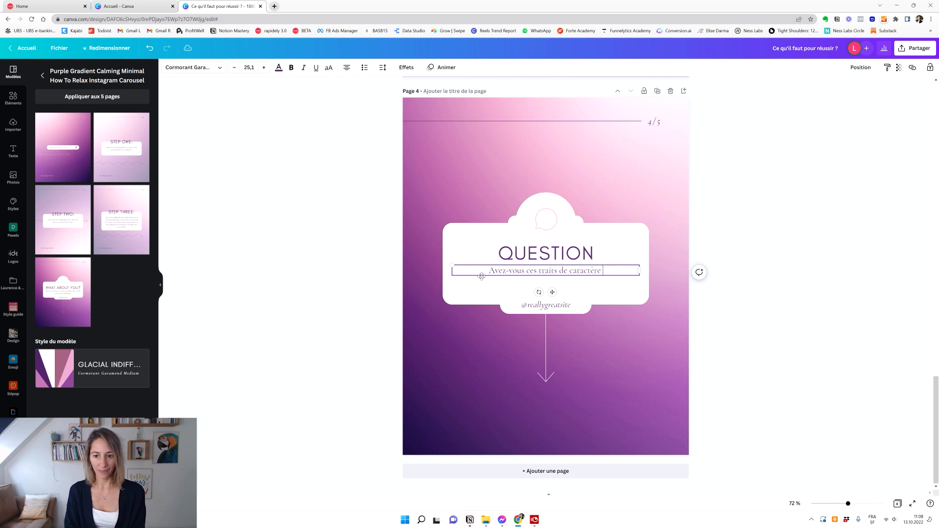
text(? Pas s)
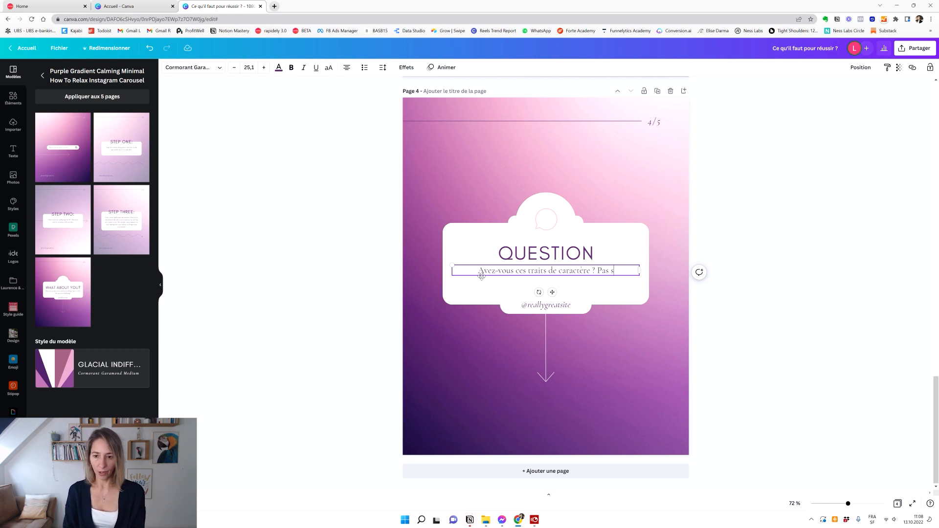
text(ûr.e,)
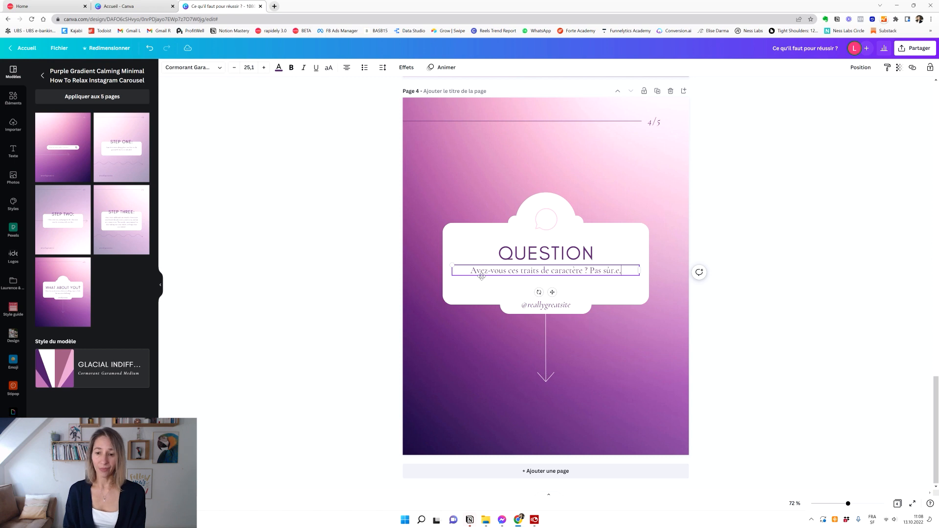
text( je peux)
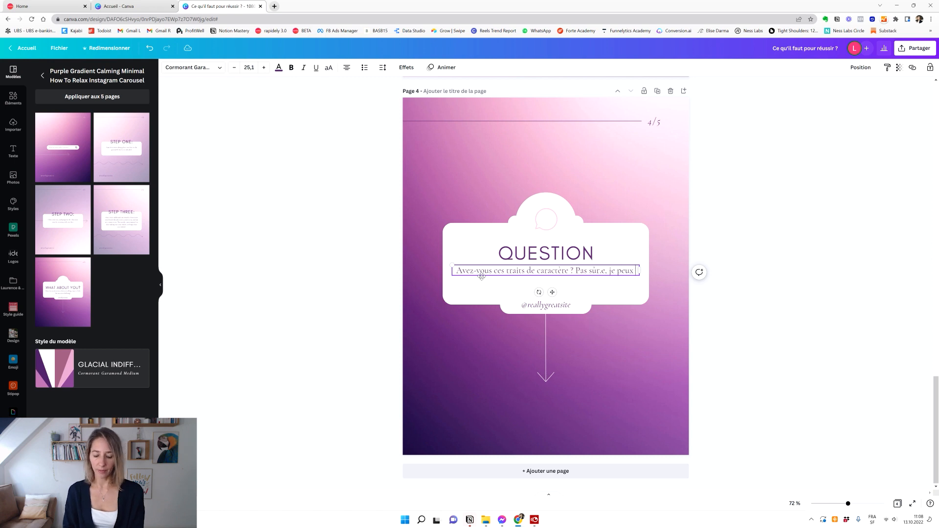
text( vous aider !)
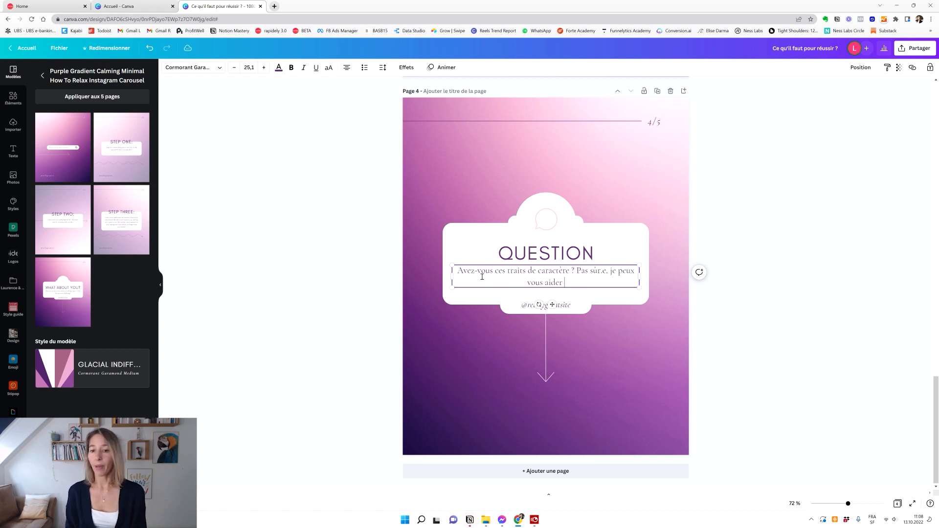
click(630, 339)
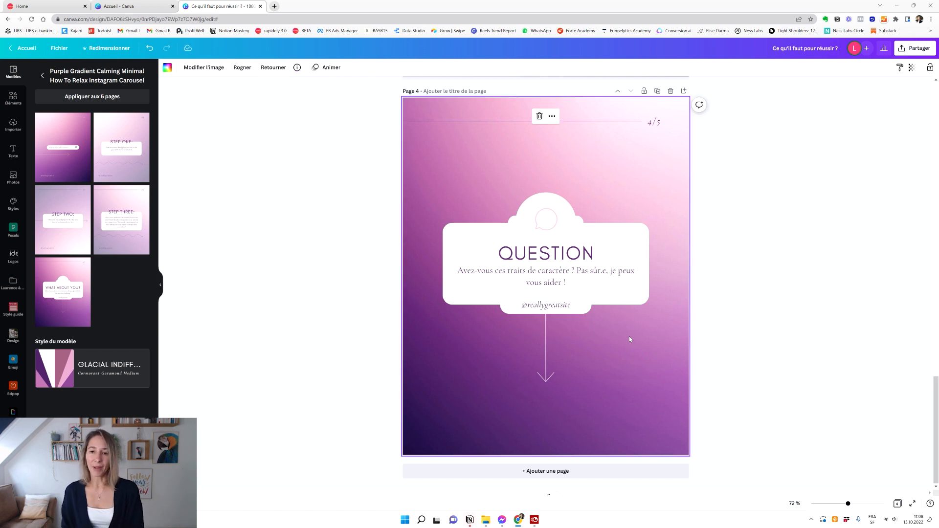